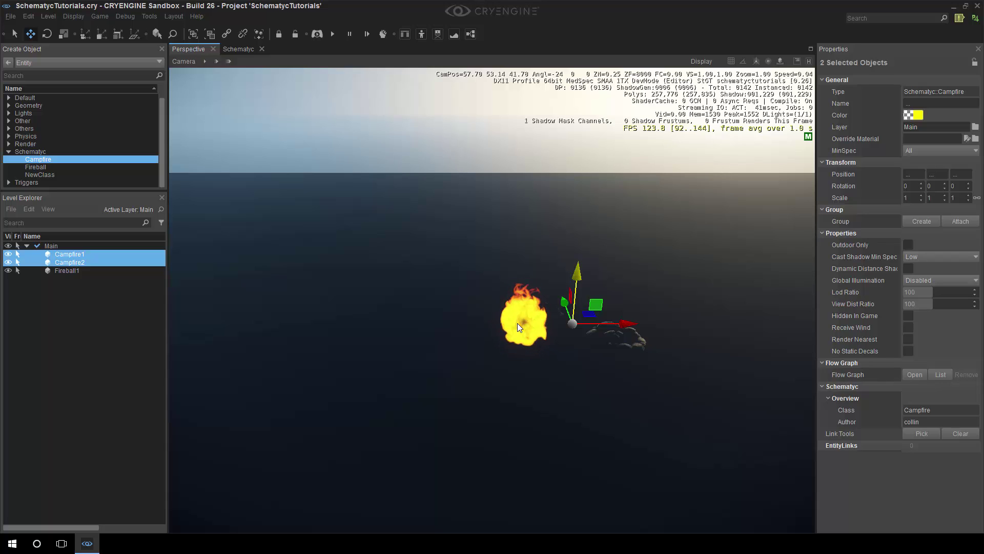
# Step: In the Schematyc editor, open the Add Component picker for the Fireball class
pyautogui.click(237, 48)
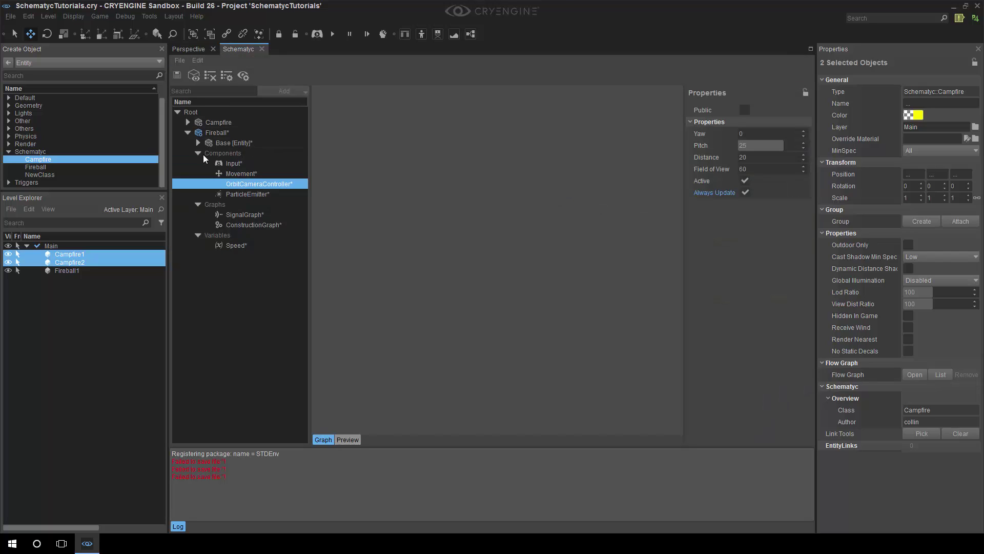
pyautogui.rightClick(220, 135)
pyautogui.moveTo(242, 140)
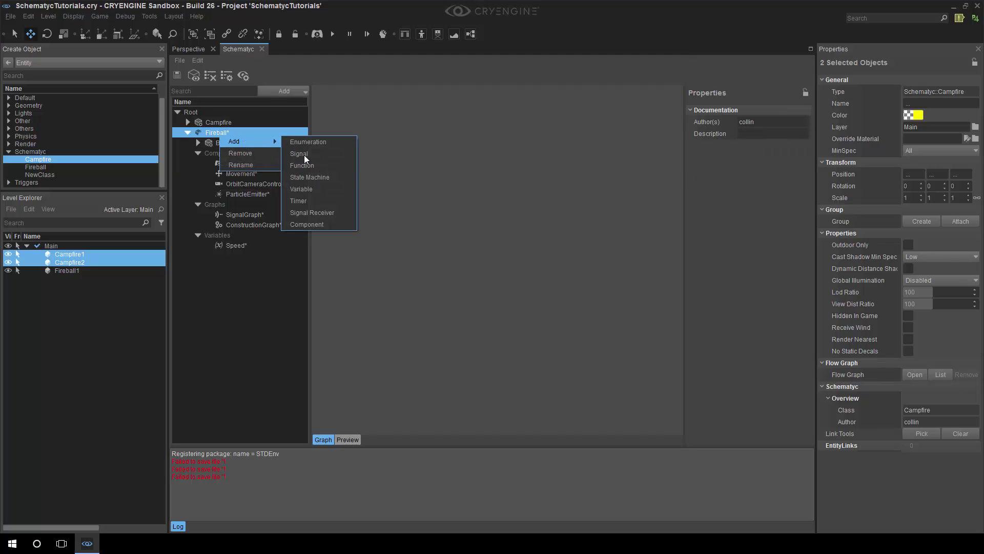
pyautogui.click(314, 224)
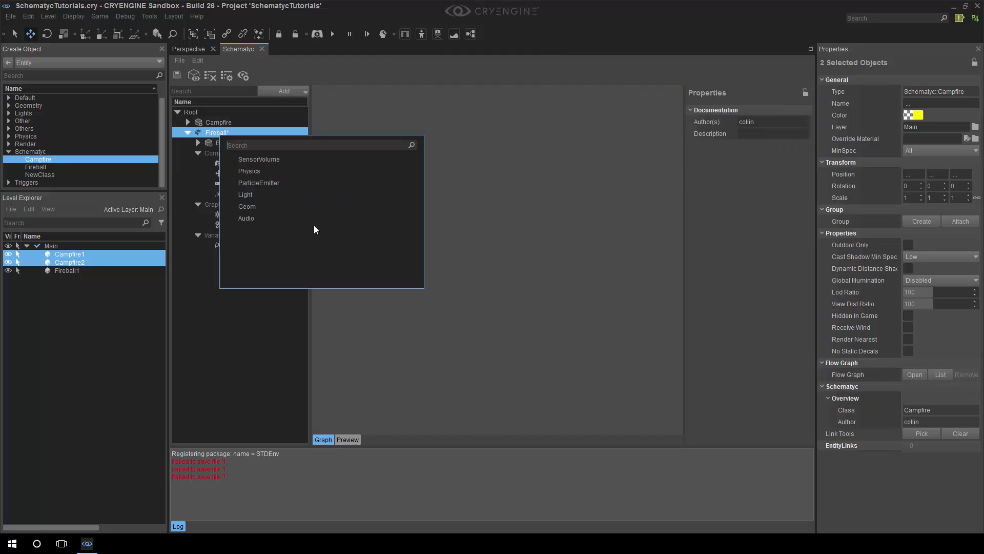
# Step: Add a SensorVolume component to Fireball, giving it a default 1, 1, 1 Box shape
pyautogui.click(251, 158)
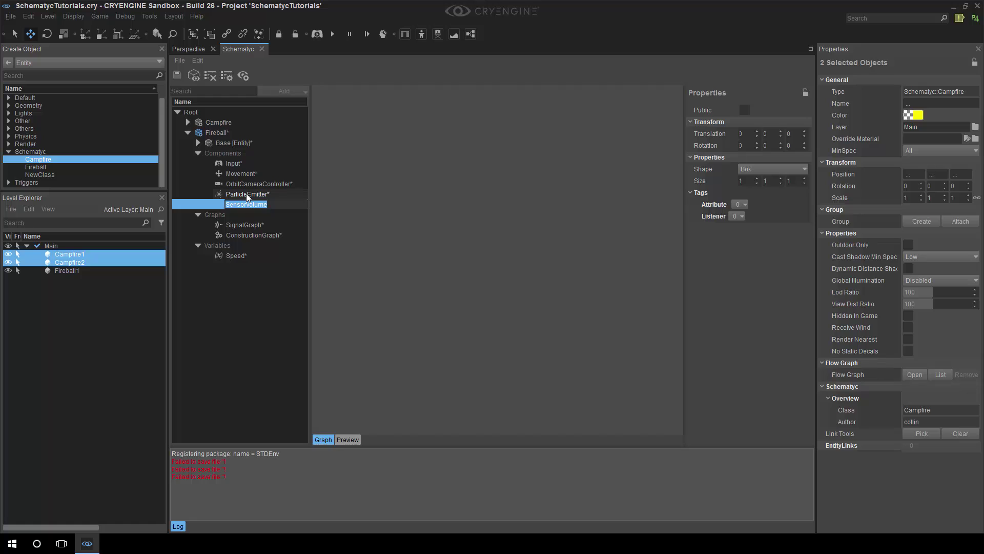
# Step: Preview the Fireball class in 3D and change its sensor volume Shape to Sphere
pyautogui.click(349, 440)
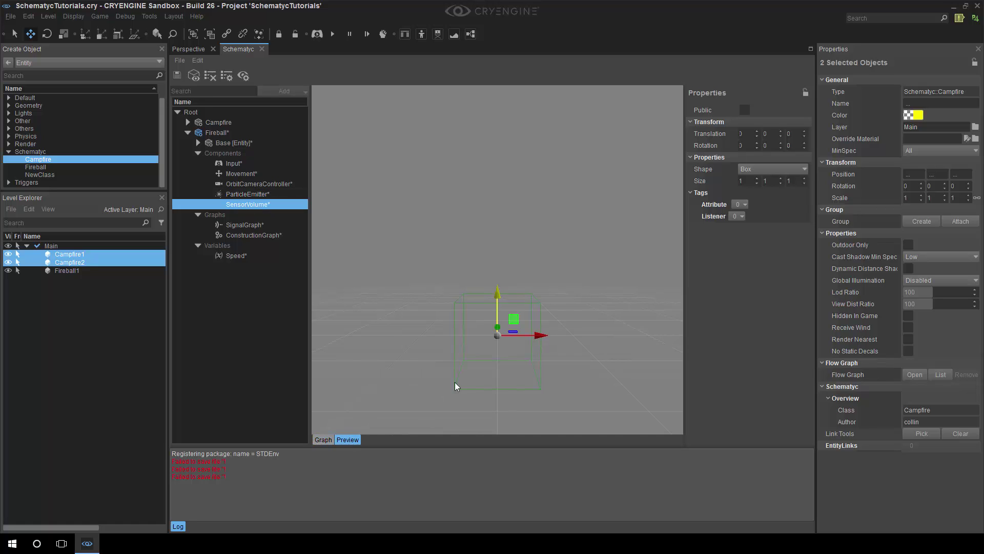
pyautogui.moveTo(407, 313); pyautogui.dragTo(441, 303, button='middle')
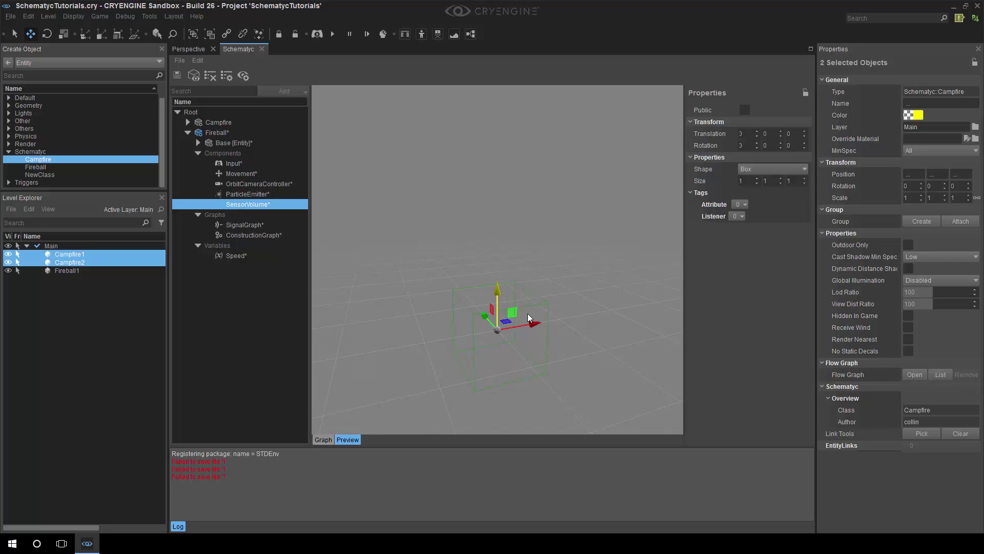
pyautogui.click(781, 169)
pyautogui.click(779, 181)
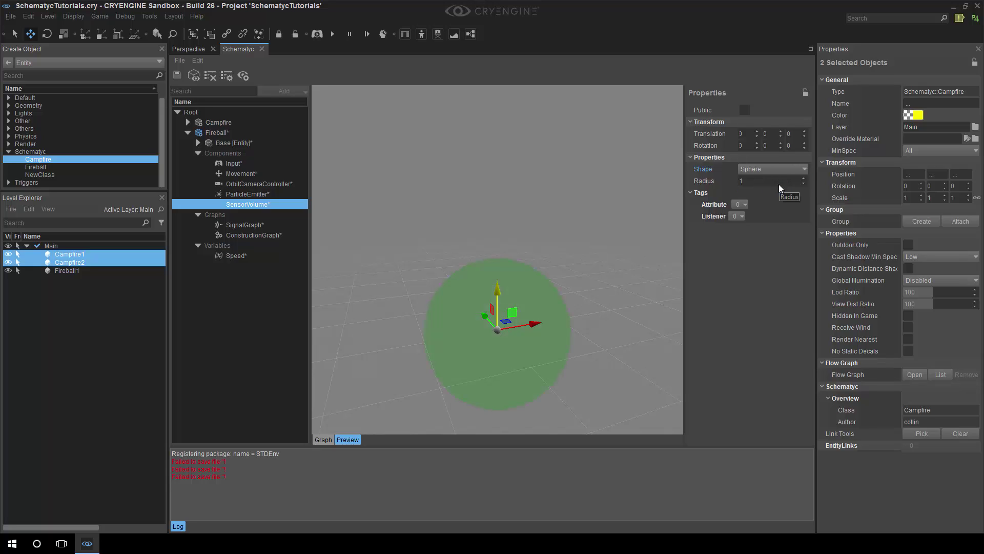
# Step: Add a Flame attribute tag to the Fireball's sensor volume
pyautogui.click(736, 204)
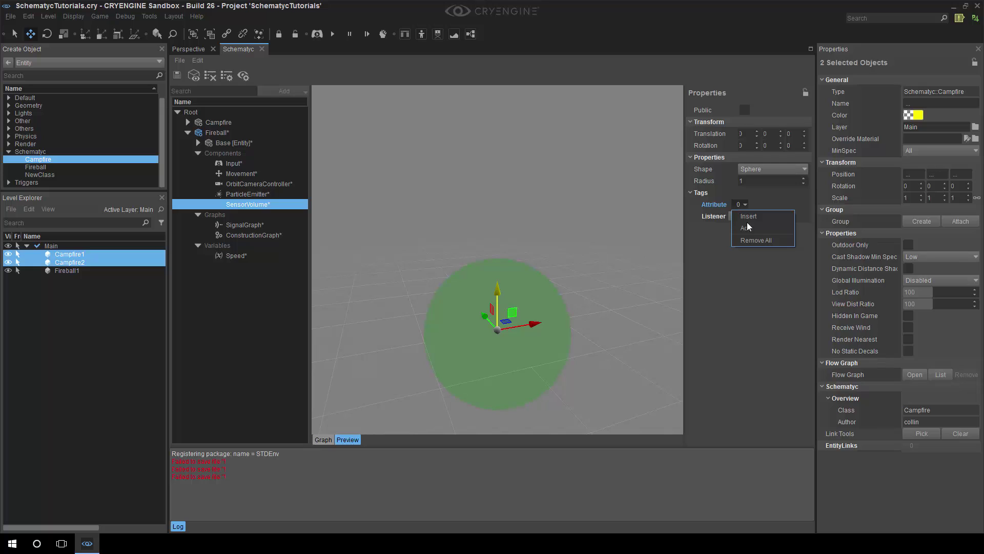
pyautogui.click(746, 228)
pyautogui.click(746, 216)
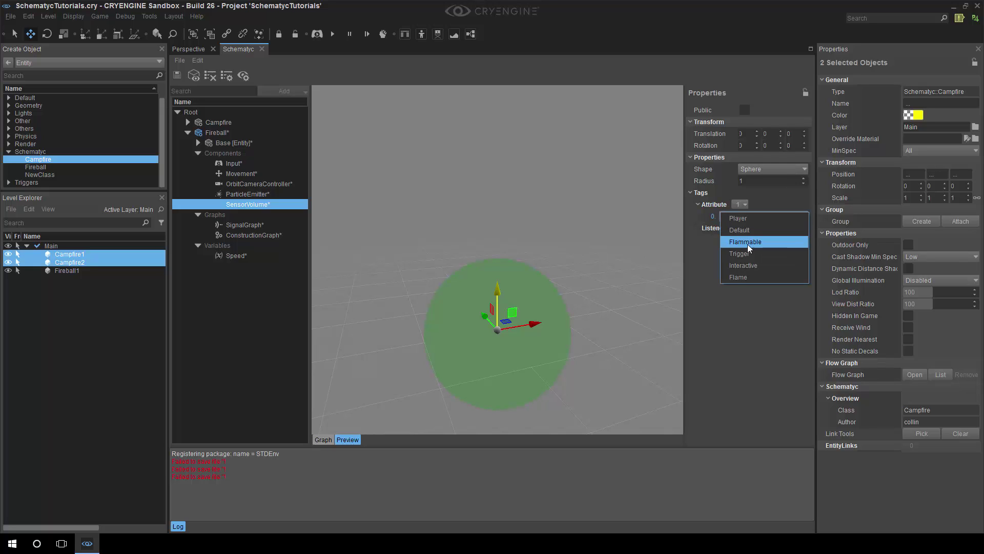
pyautogui.click(751, 273)
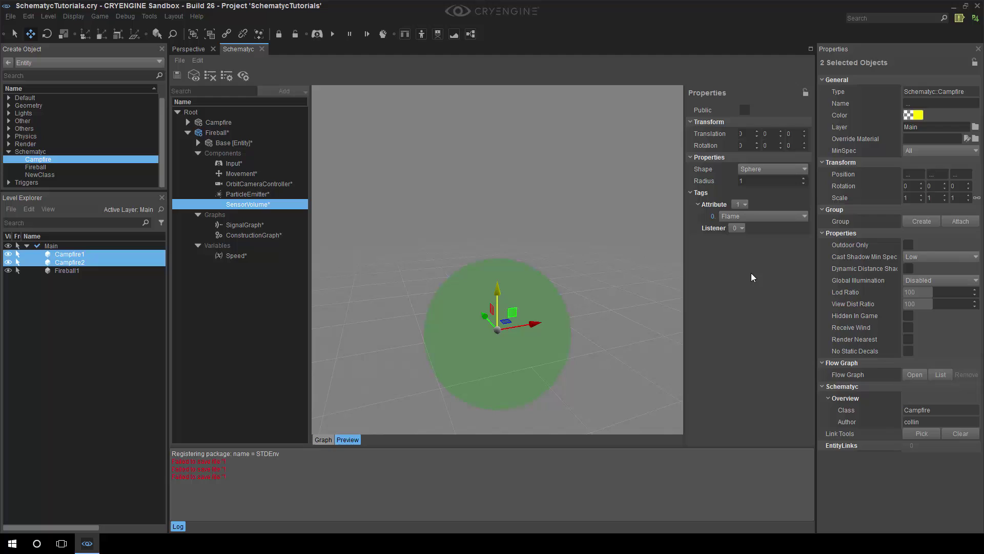
# Step: Add a SensorVolume component to the Campfire class
pyautogui.click(187, 123)
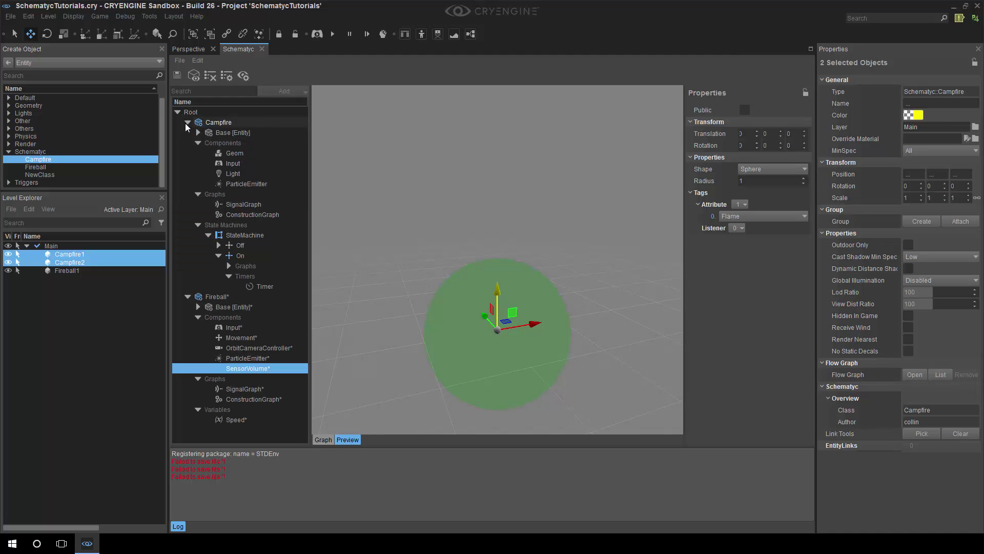
pyautogui.click(214, 122)
pyautogui.rightClick(214, 122)
pyautogui.moveTo(226, 129)
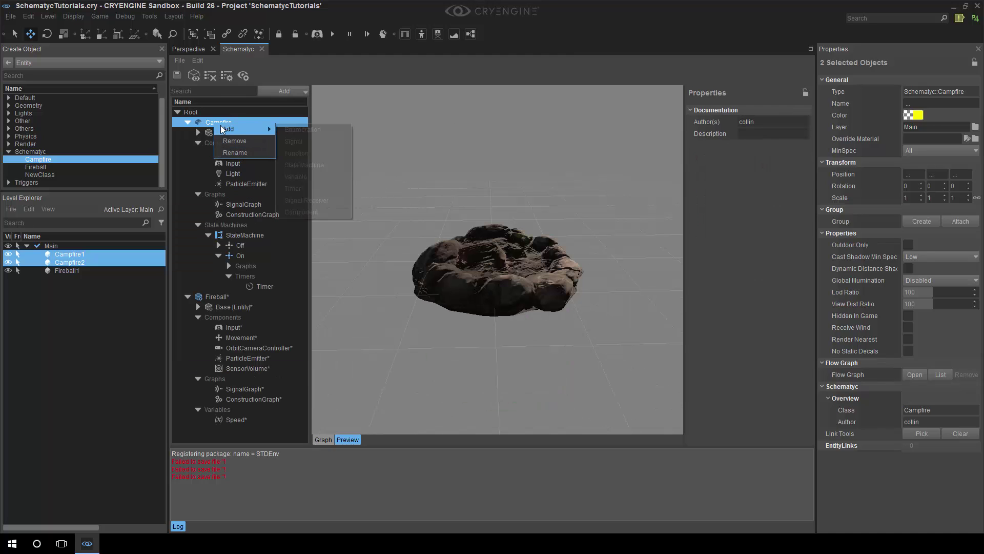
pyautogui.click(307, 213)
pyautogui.click(274, 147)
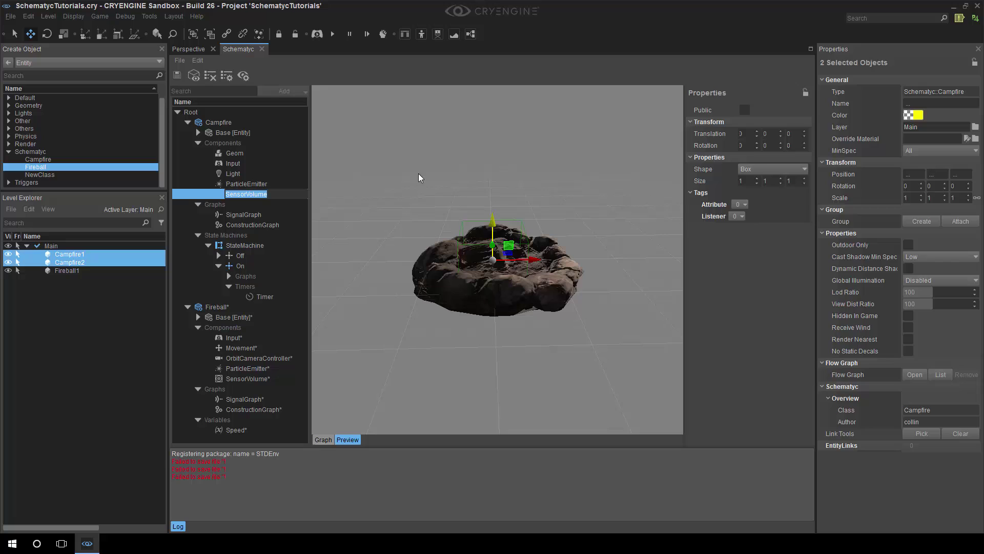
# Step: Set the Campfire sensor volume's size to 2, 2, 1
pyautogui.click(747, 182)
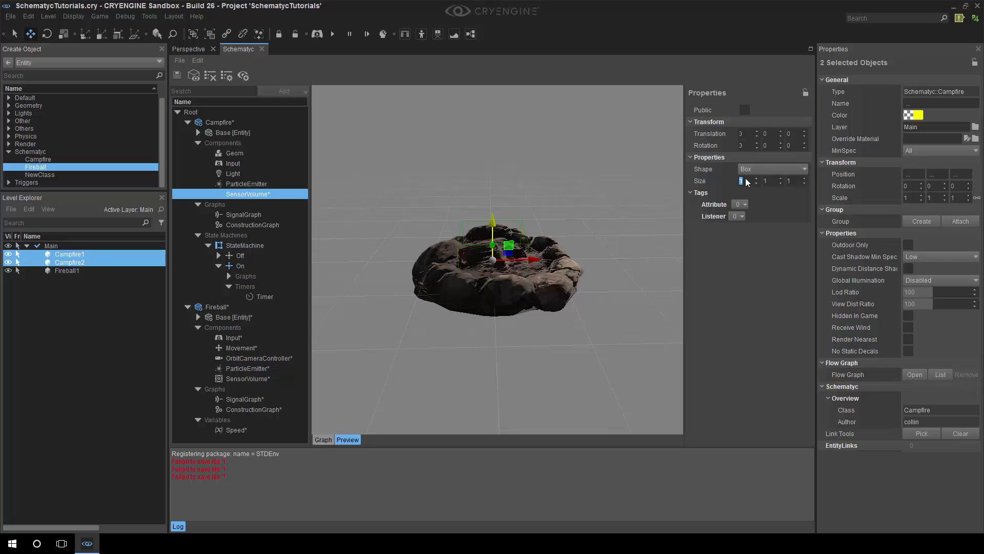
pyautogui.write('2')
pyautogui.click(769, 180)
pyautogui.write('2')
pyautogui.press('Return')
# Step: Add a Listener tag set to Flame on the Campfire's sensor volume
pyautogui.click(738, 218)
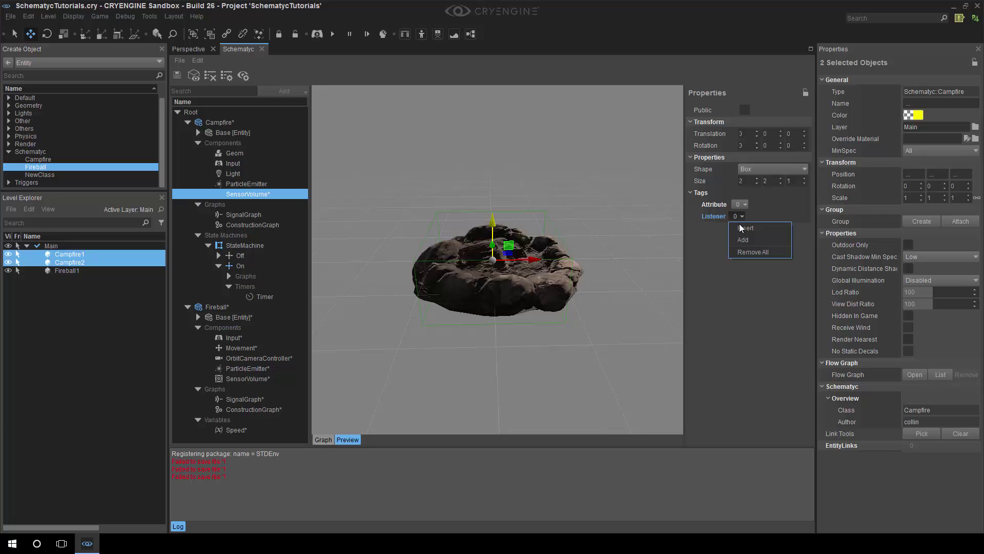
pyautogui.click(749, 230)
pyautogui.click(749, 228)
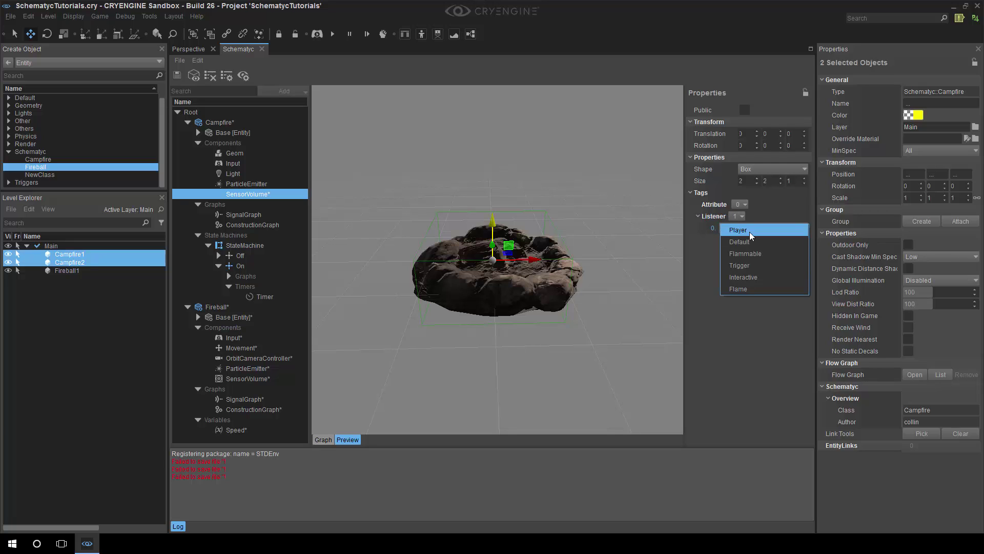
pyautogui.click(748, 289)
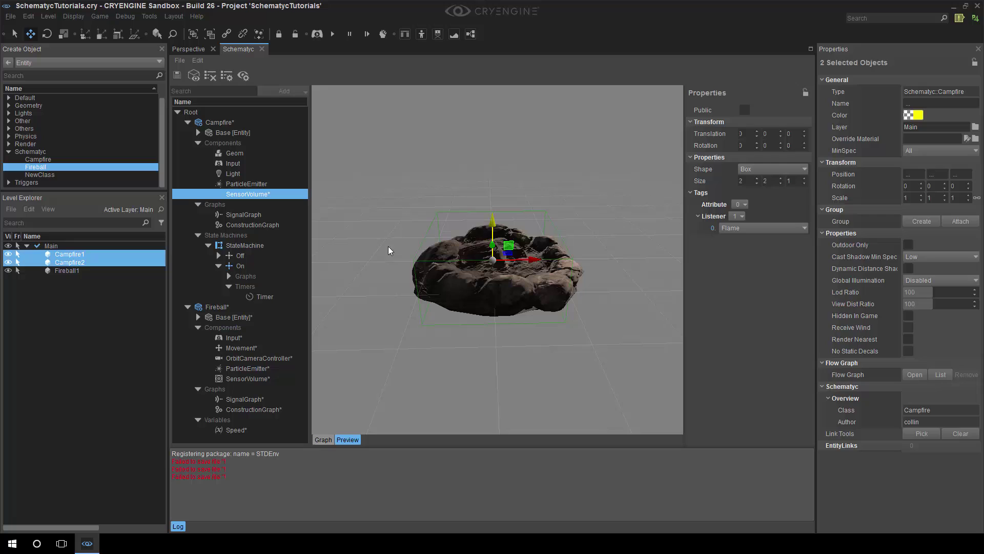
# Step: Show the node graph of the Campfire Off state's SignalGraph
pyautogui.click(218, 266)
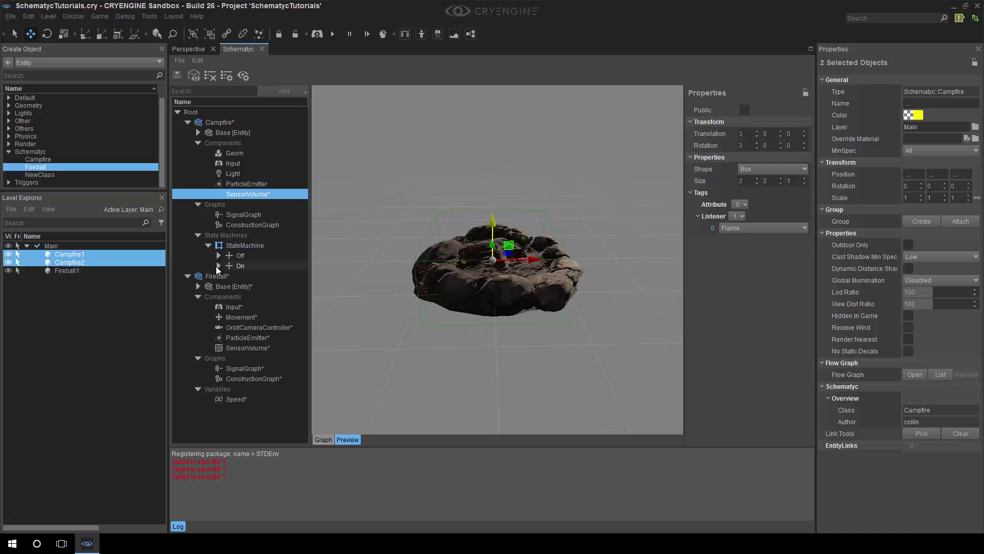
pyautogui.click(217, 257)
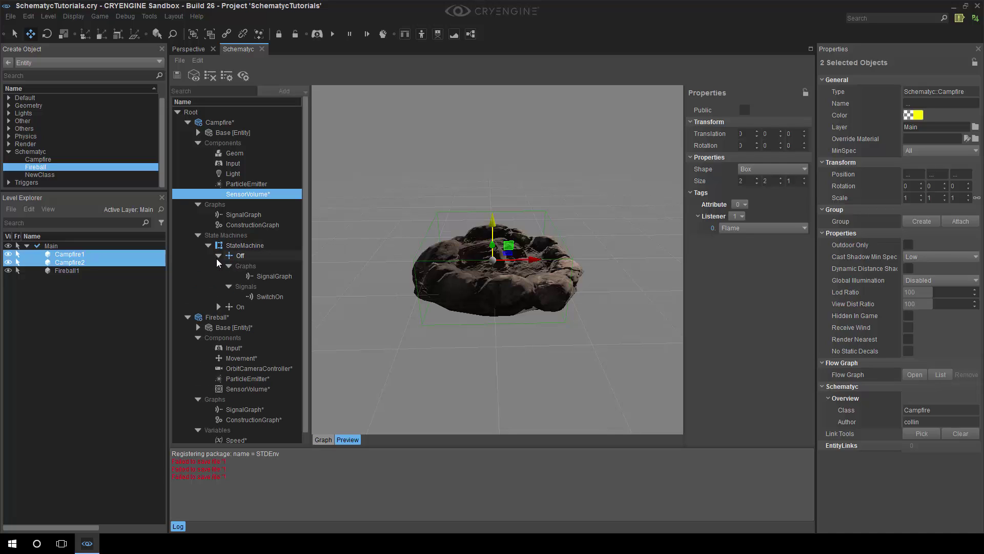
pyautogui.click(263, 276)
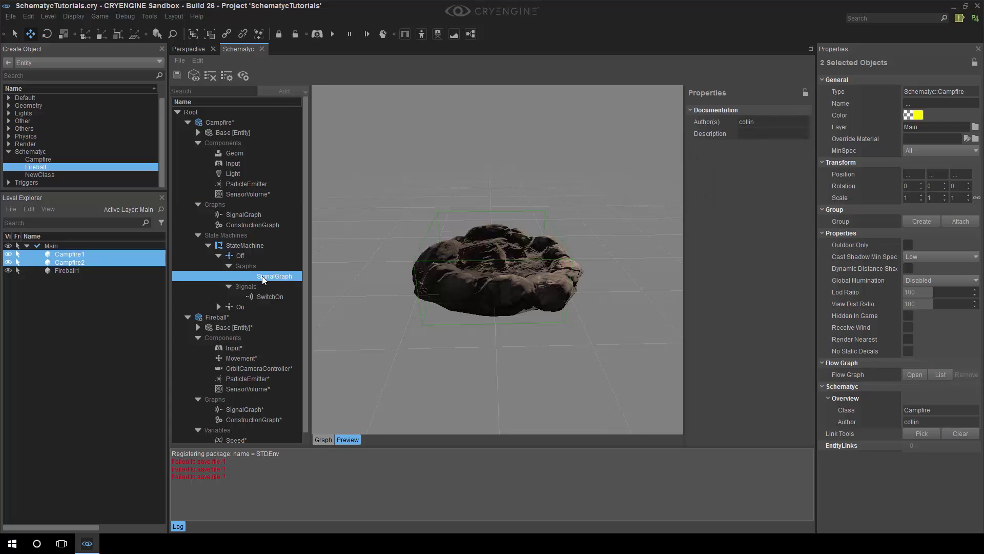
pyautogui.click(323, 439)
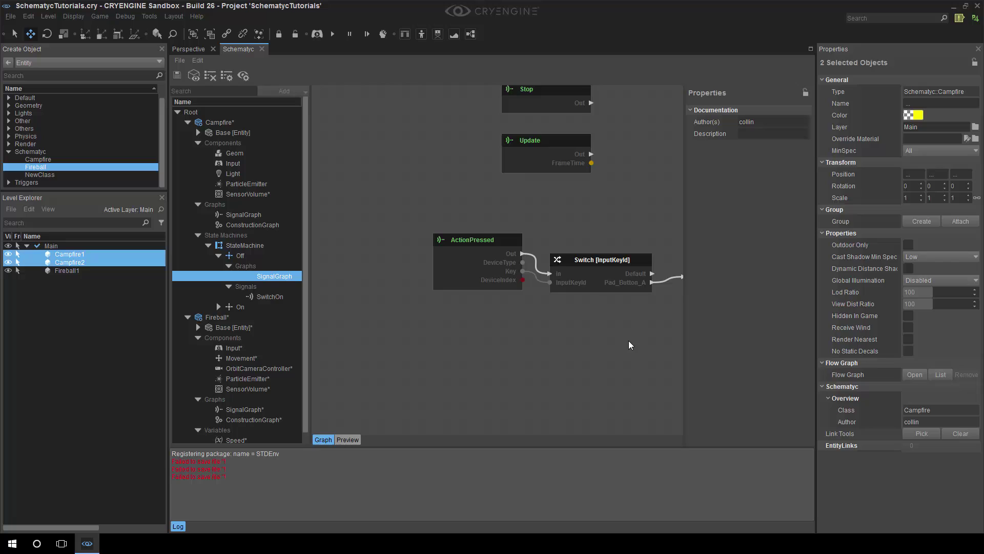
# Step: Add the SensorVolume Entering signal and connect its Out to SwitchOn In
pyautogui.rightClick(464, 319)
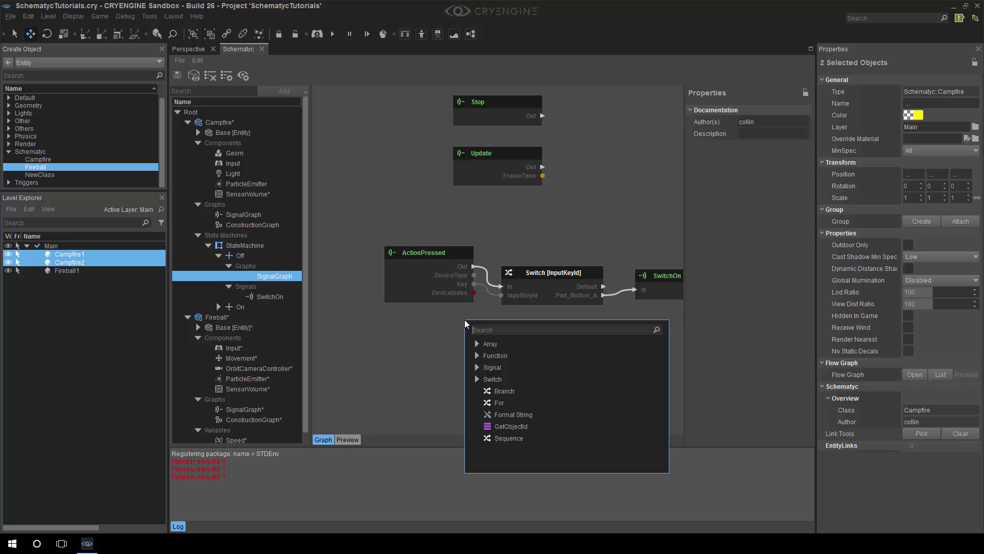
pyautogui.write('sensor e')
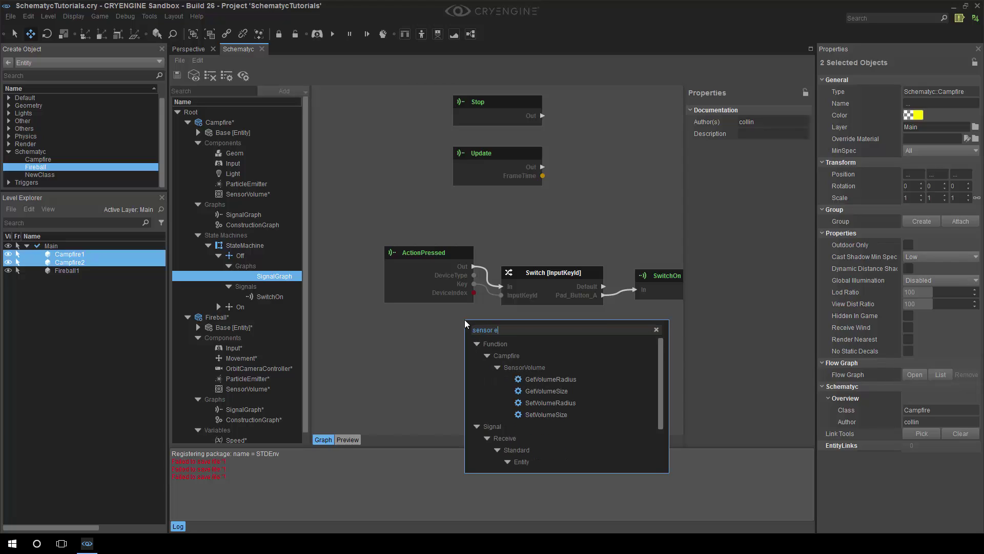
pyautogui.write('nter')
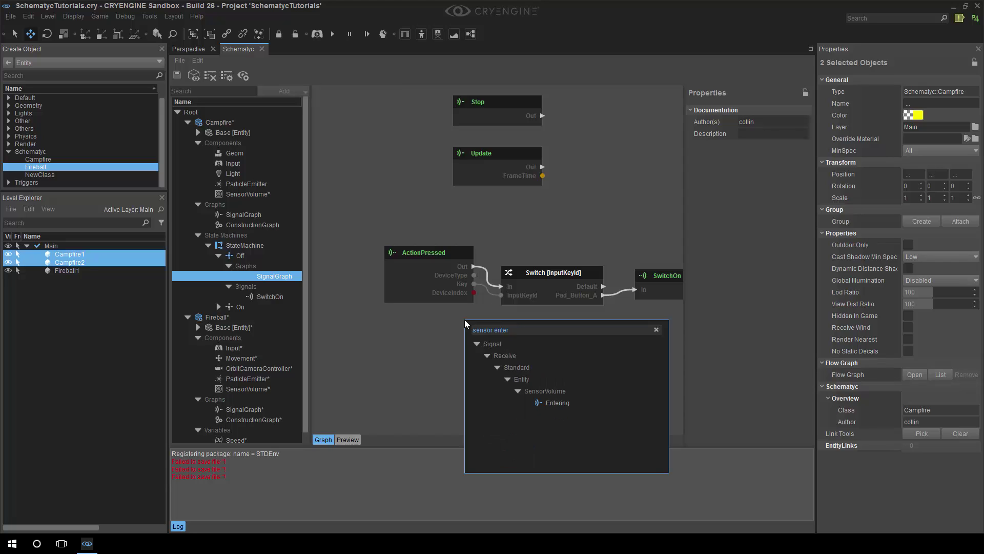
pyautogui.click(549, 403)
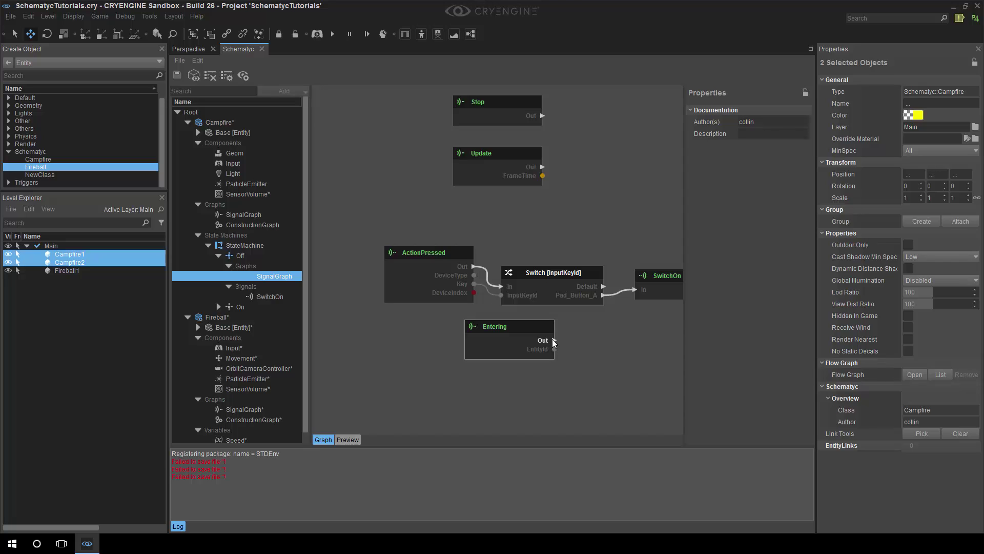
pyautogui.moveTo(554, 340); pyautogui.dragTo(639, 293)
pyautogui.moveTo(653, 330); pyautogui.dragTo(583, 336, button='middle')
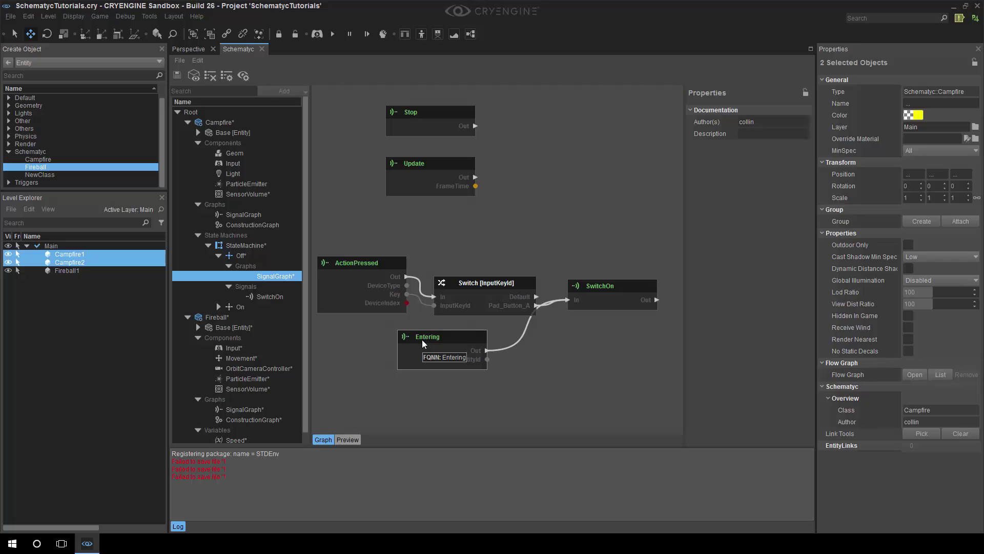
pyautogui.click(255, 247)
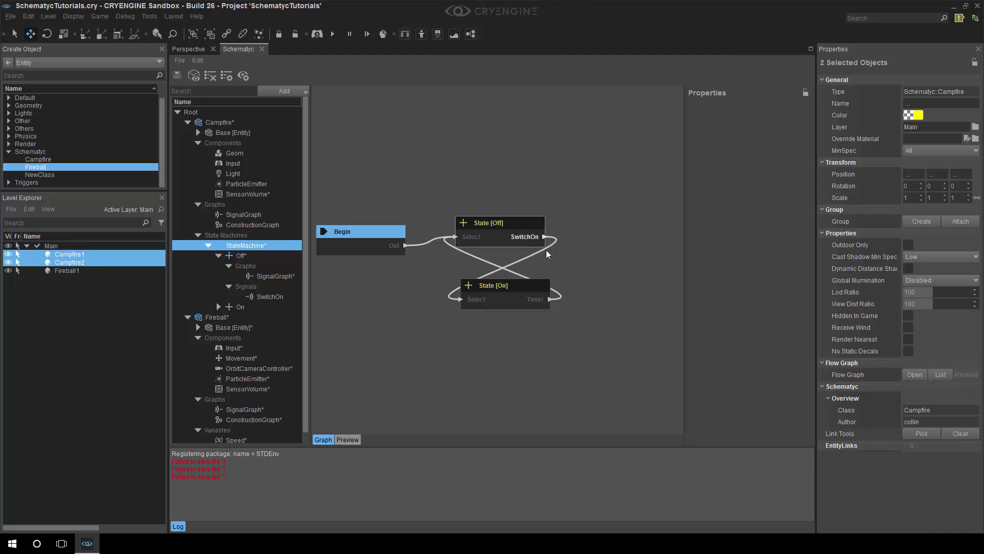
# Step: Enter game mode from the Perspective viewport and fly the fireball through the campfires with WASD
pyautogui.click(188, 48)
pyautogui.hotkey('ctrl', 'g')
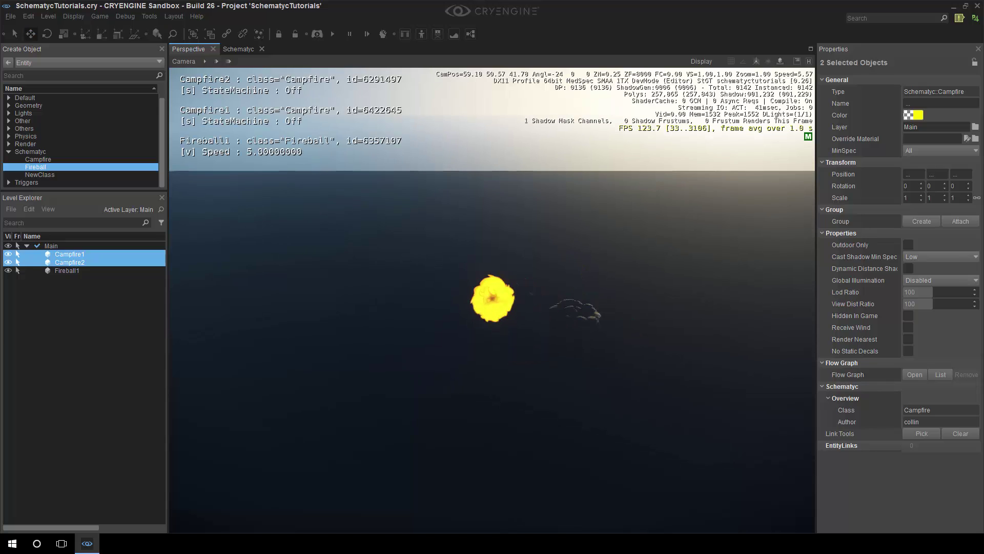
pyautogui.press('w')
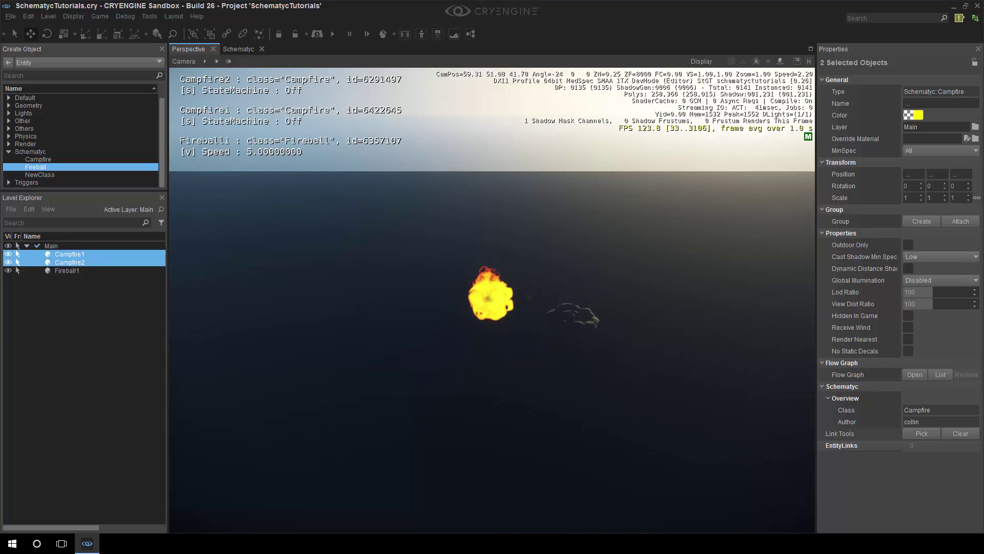
pyautogui.press('s')
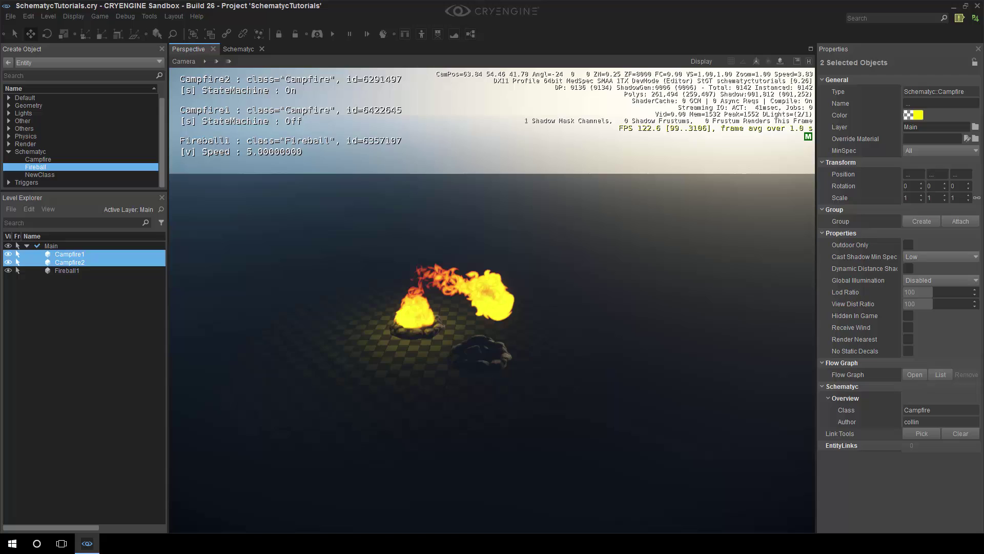
pyautogui.press('a')
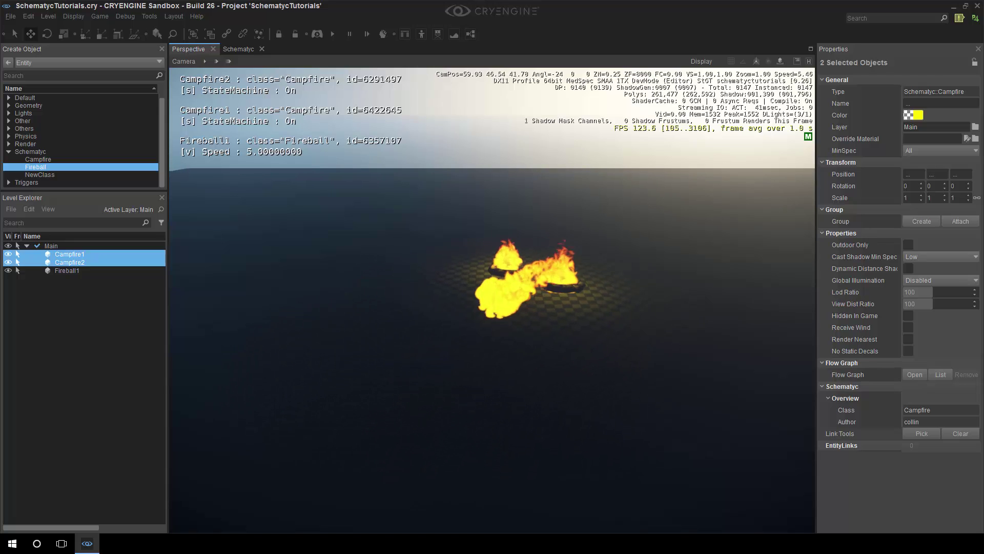